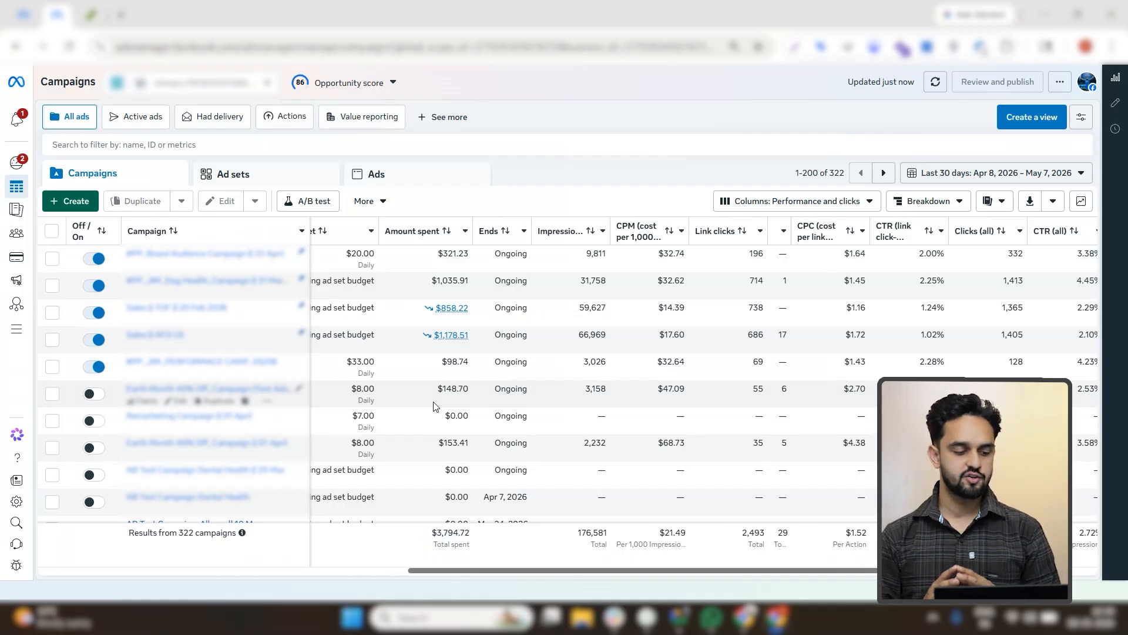
- Open Commerce Manager from the full list of Meta business tools in a separate browser tab
mouse_move(16, 258)
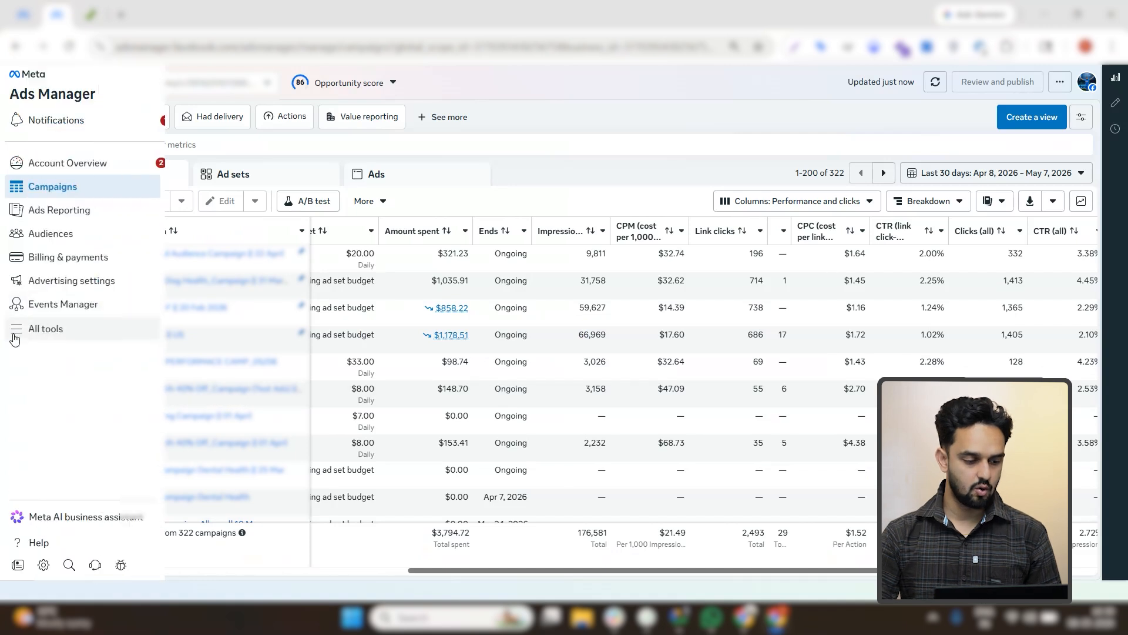
click(15, 330)
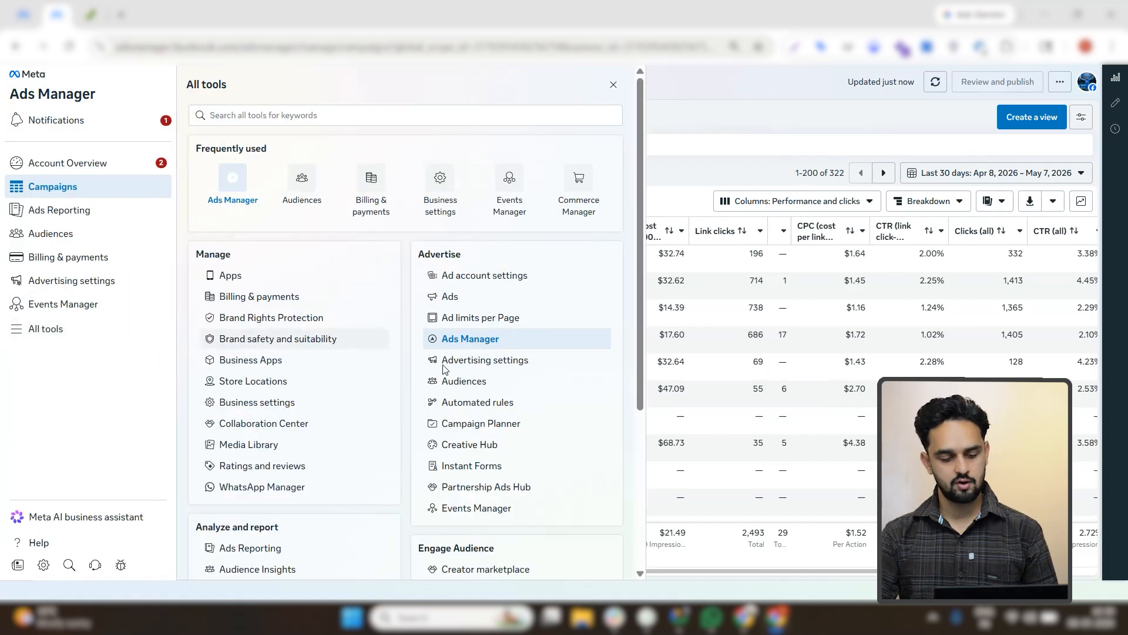
scroll(469, 412, down, 4)
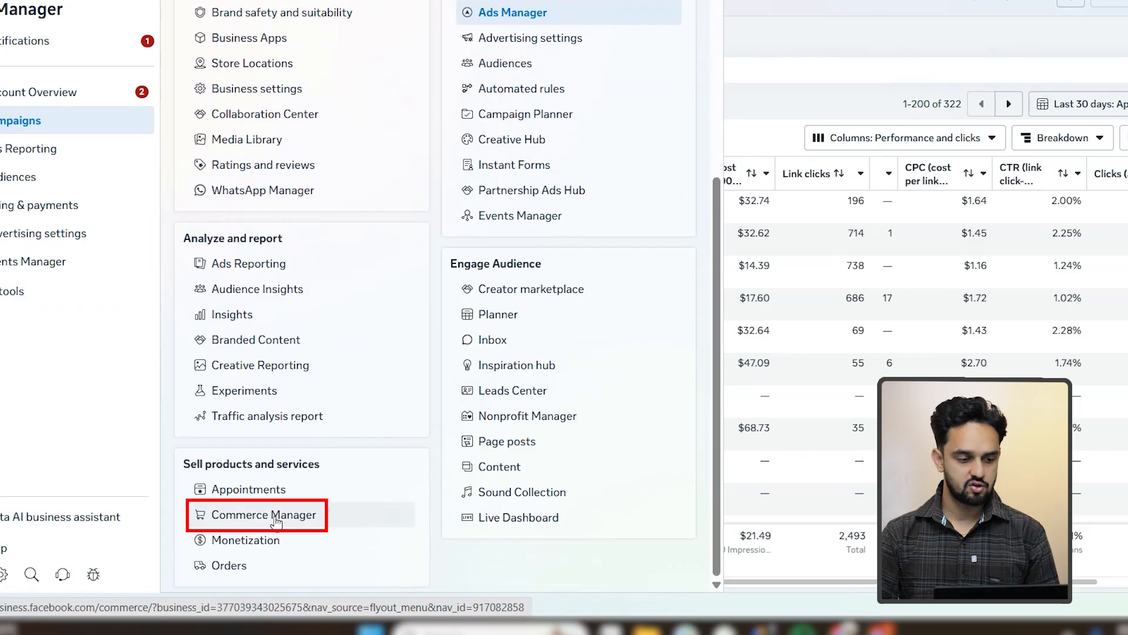
click(275, 519)
right_click(133, 2)
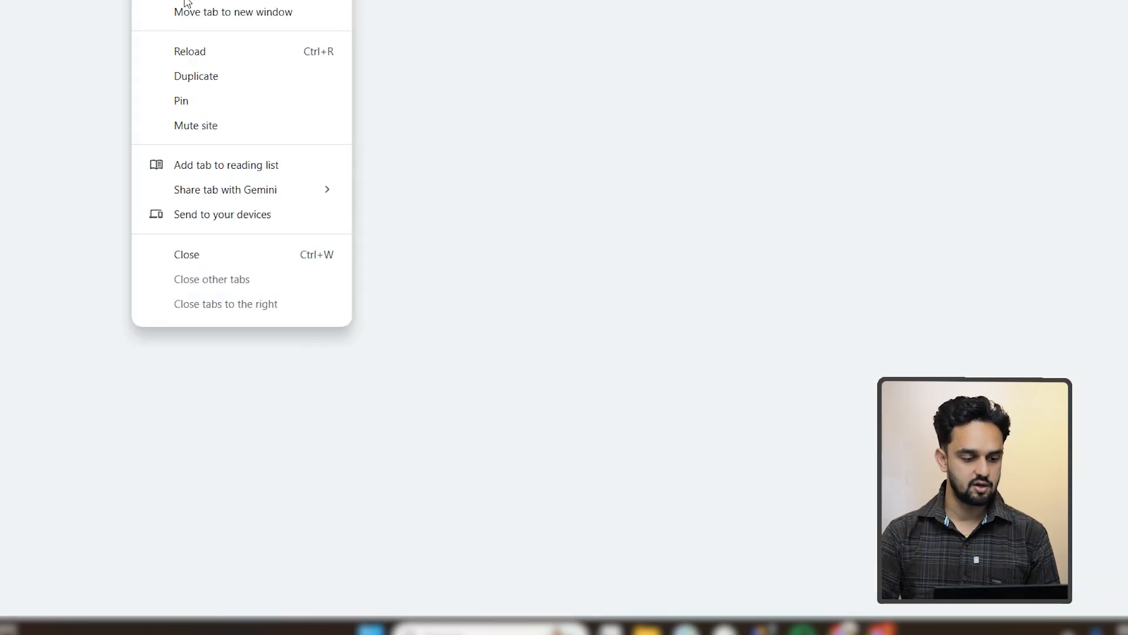
click(178, 106)
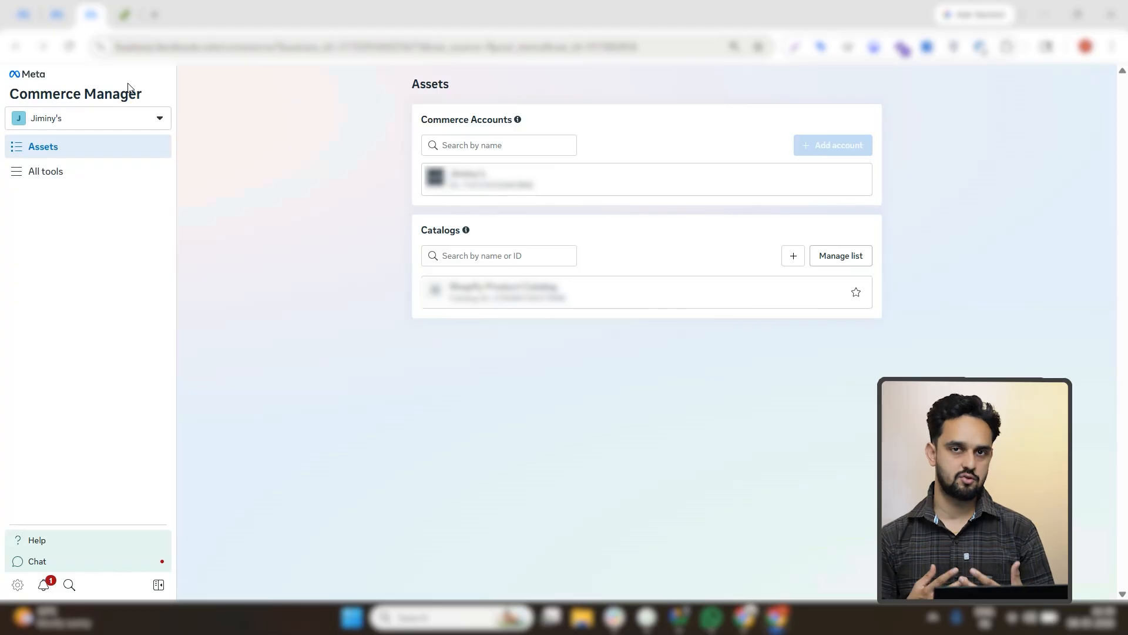
- Go to the offers of the Shopify Product Catalog and start creating a new sale
click(569, 308)
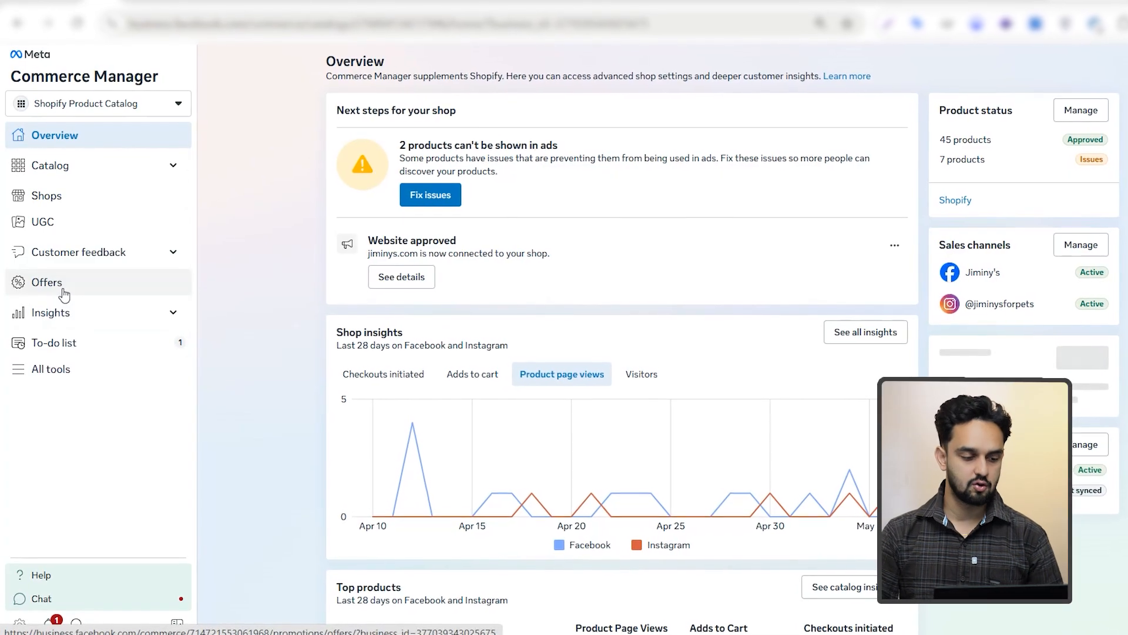
click(65, 294)
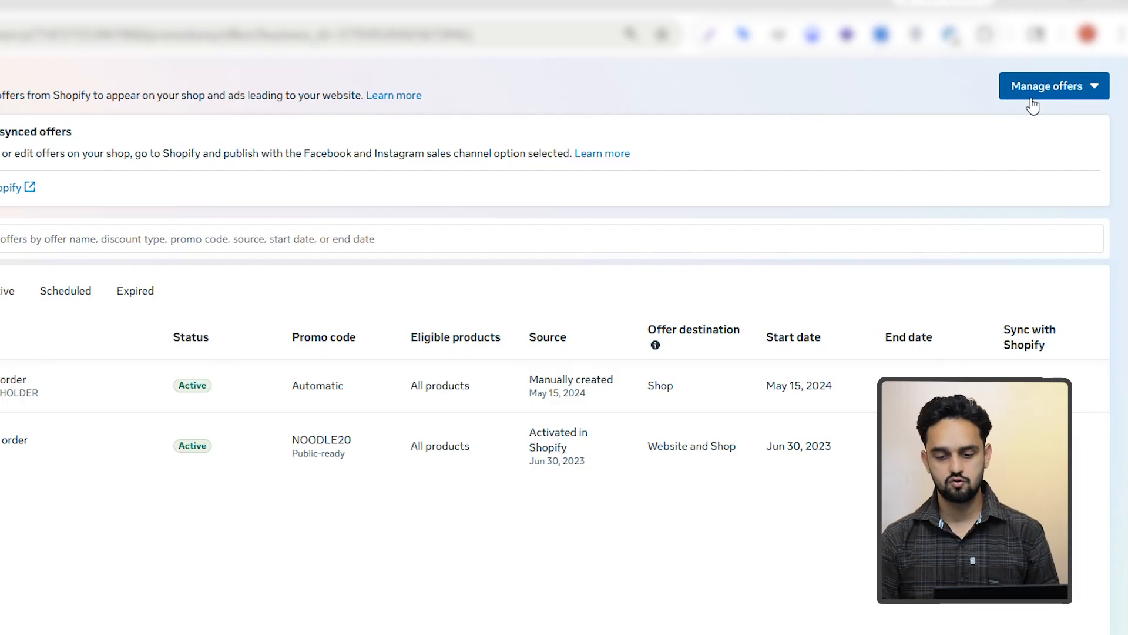
click(1033, 104)
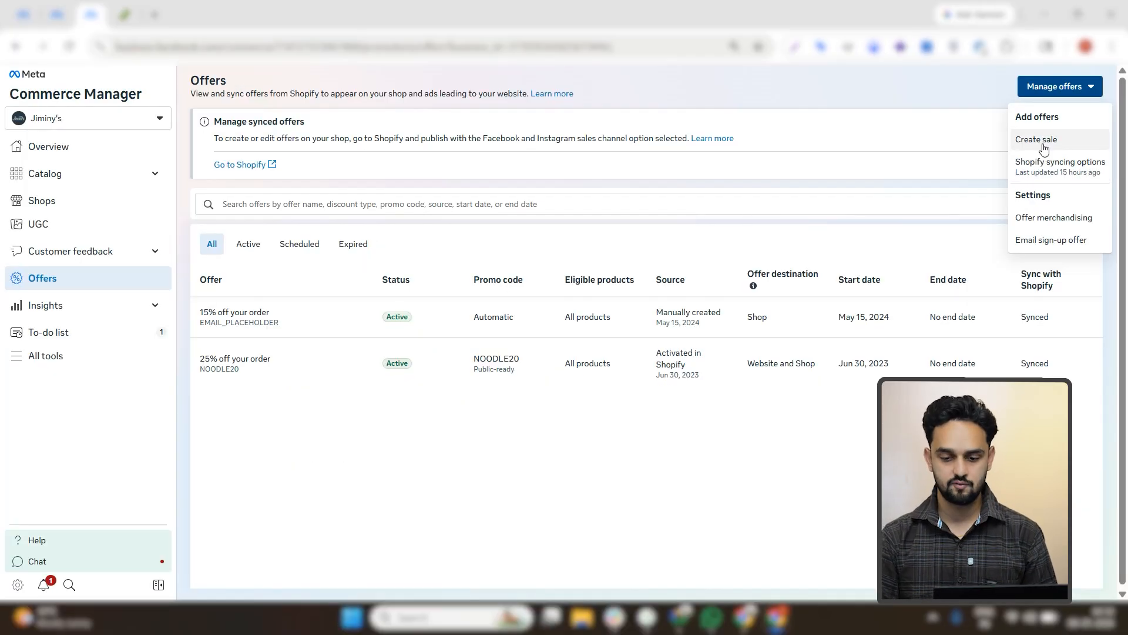
click(1037, 139)
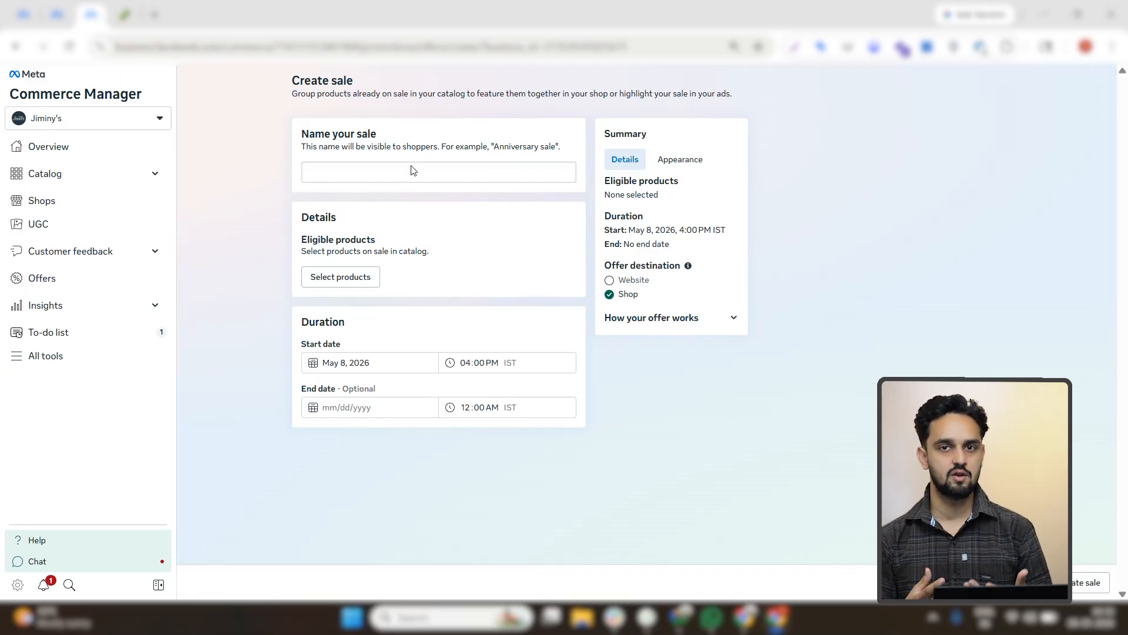
- Name the sale "Summer Offers"
click(397, 175)
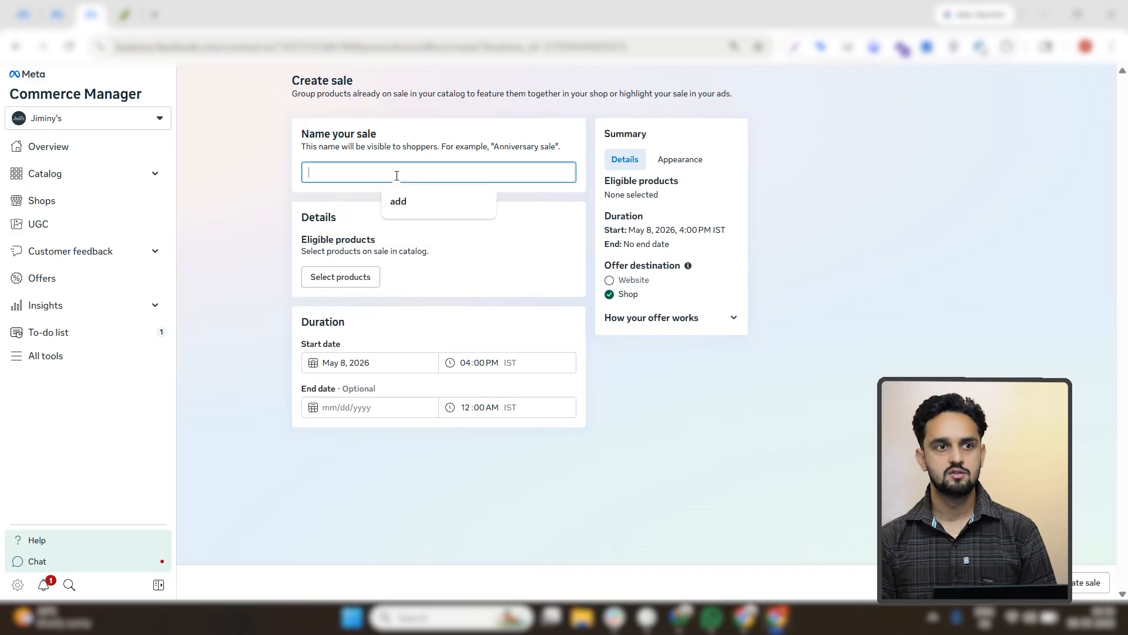
text(Su)
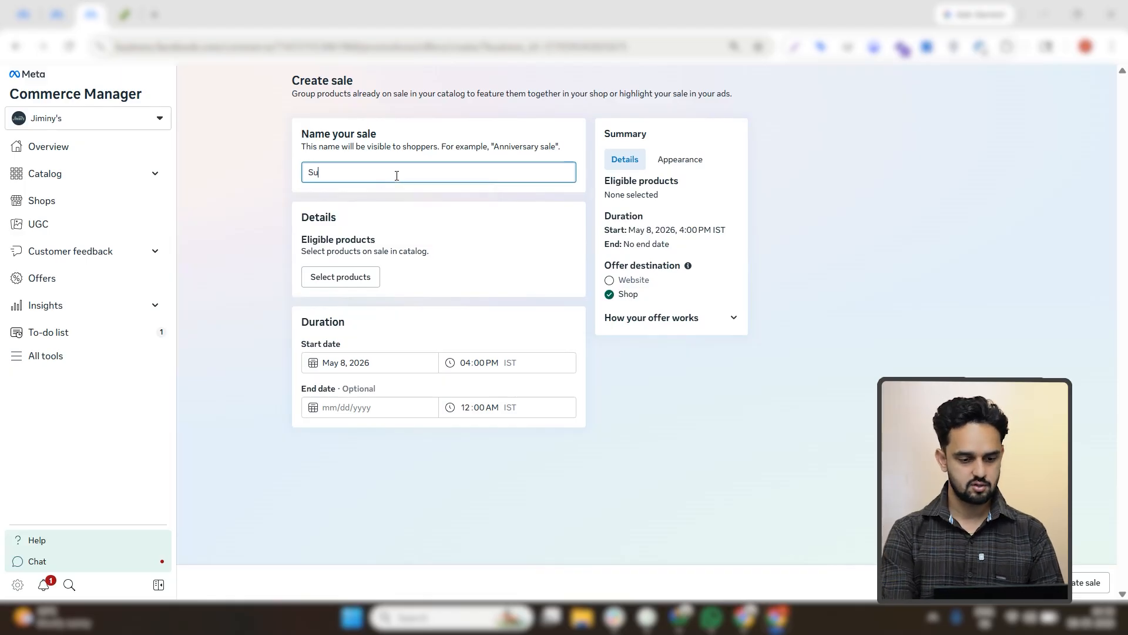
text(mmer )
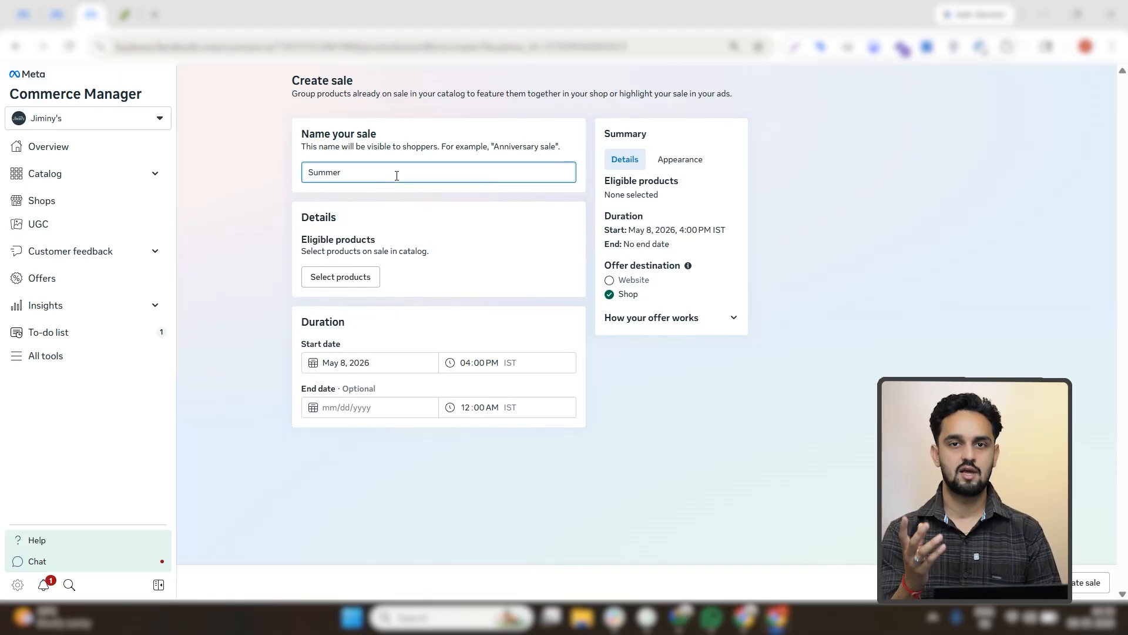
text(Offers)
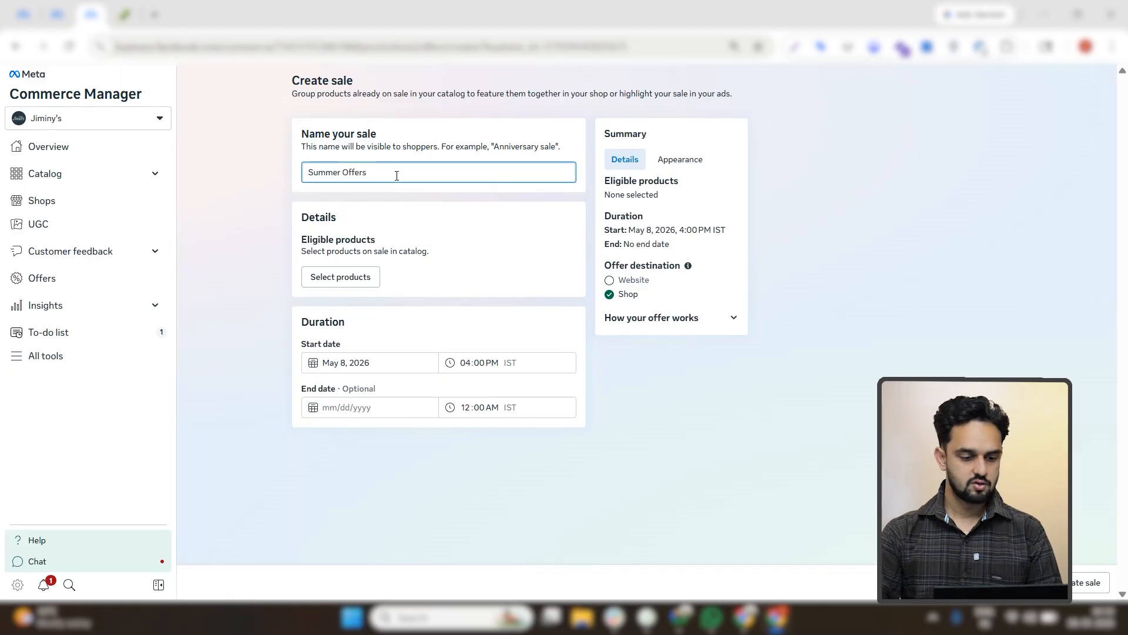
- Choose the Dog Food for Upset Stomach collection as the sale's eligible products
click(323, 284)
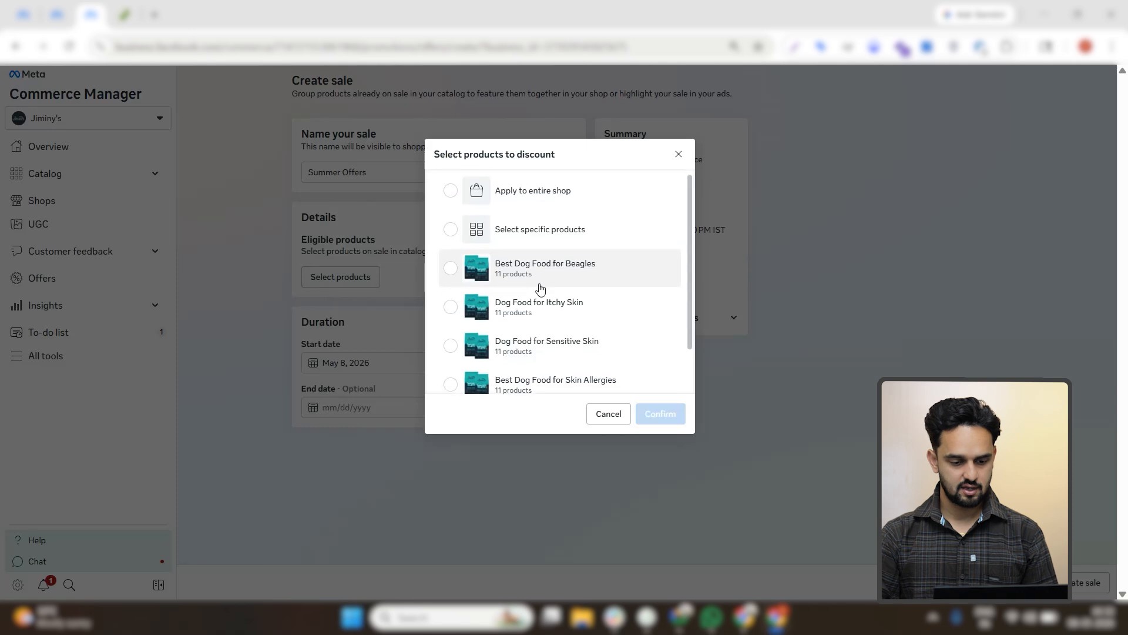
scroll(540, 288, down, 2)
scroll(542, 288, down, 1)
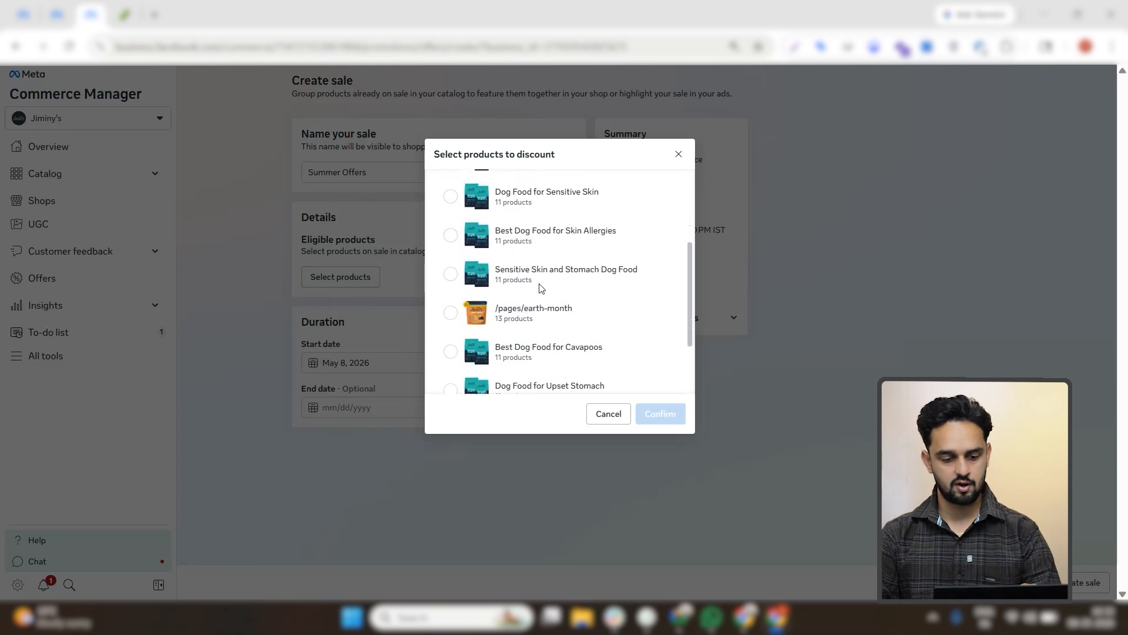
scroll(542, 287, down, 1)
scroll(540, 287, down, 2)
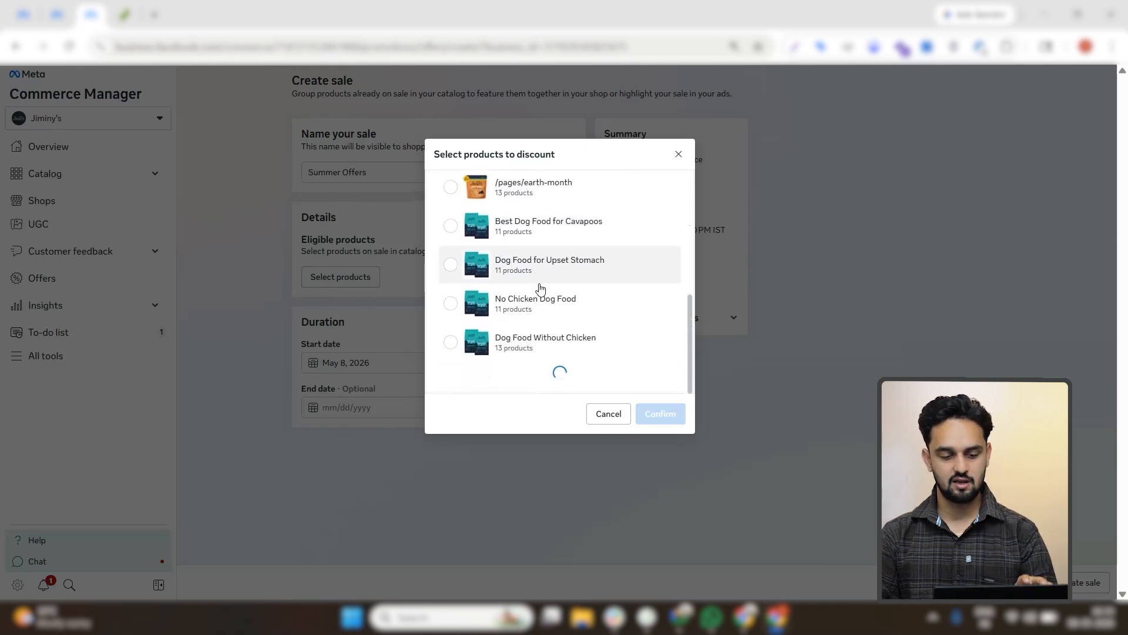
click(529, 280)
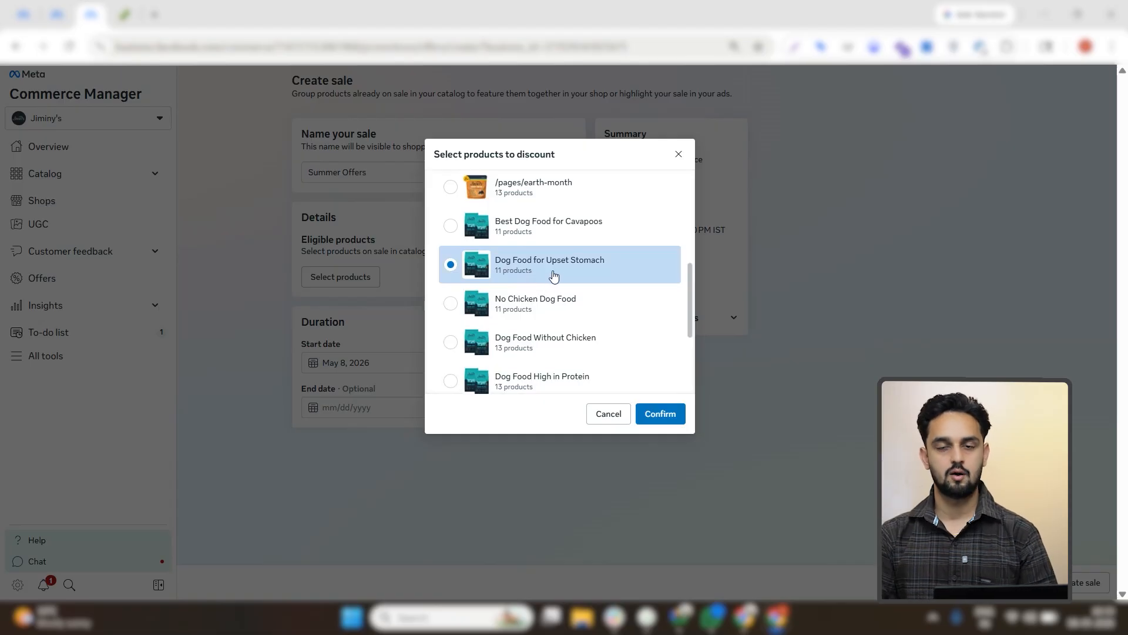
click(659, 415)
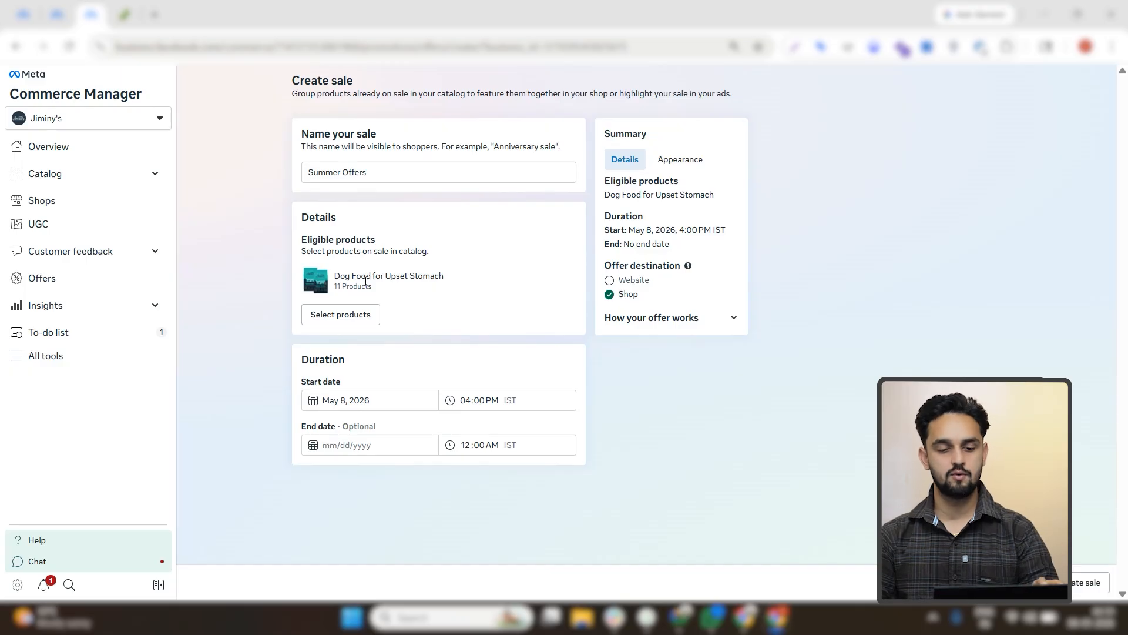
- Change the sale's eligible products to the Dog Food for Sensitive Skin collection
click(360, 314)
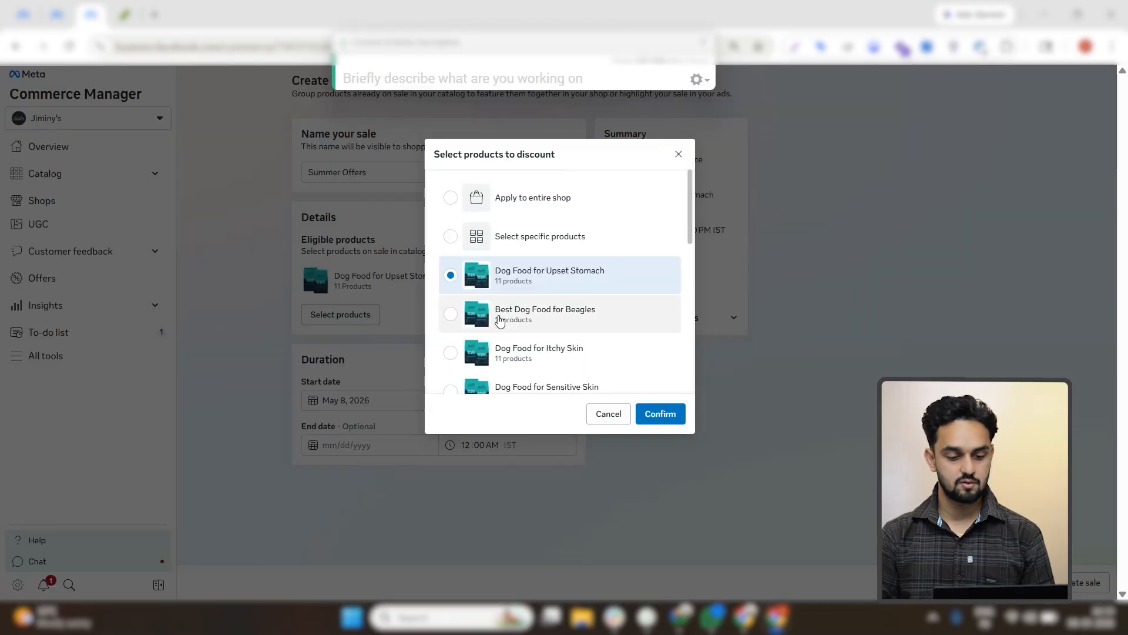
scroll(502, 321, down, 3)
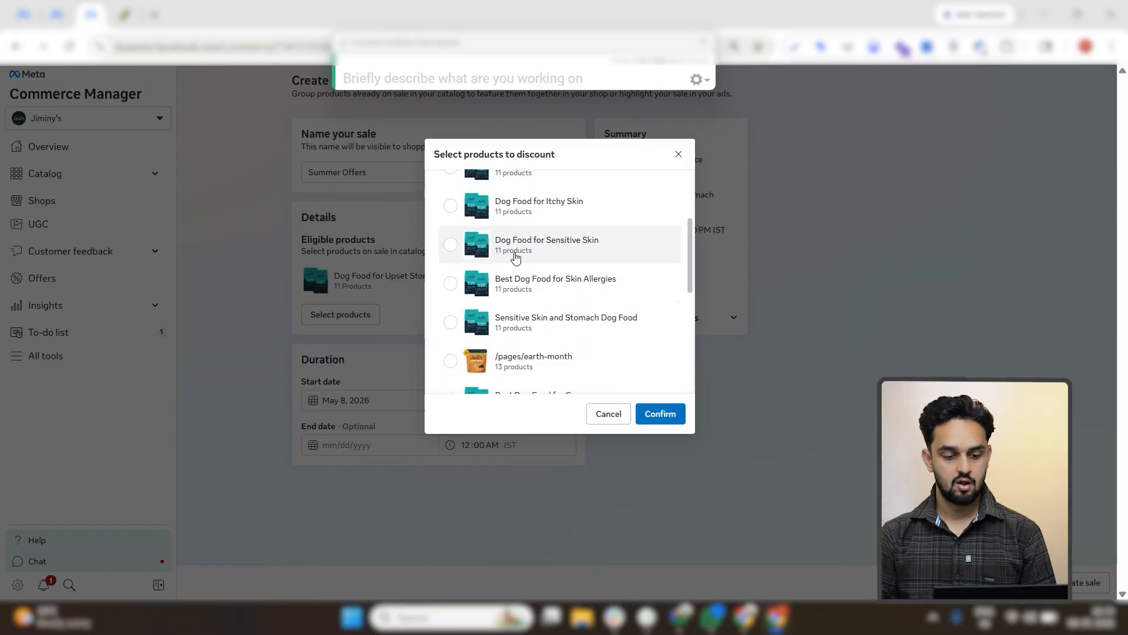
click(450, 245)
click(661, 414)
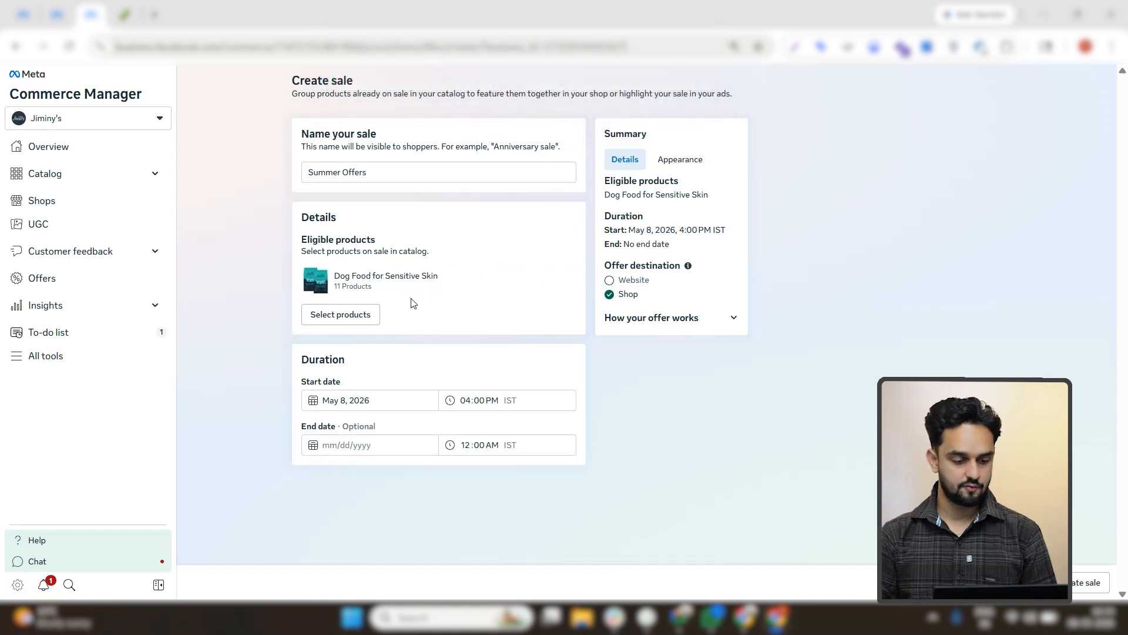
- Set the sale's duration to start on May 8, 2026 and end on May 15, 2026
click(349, 398)
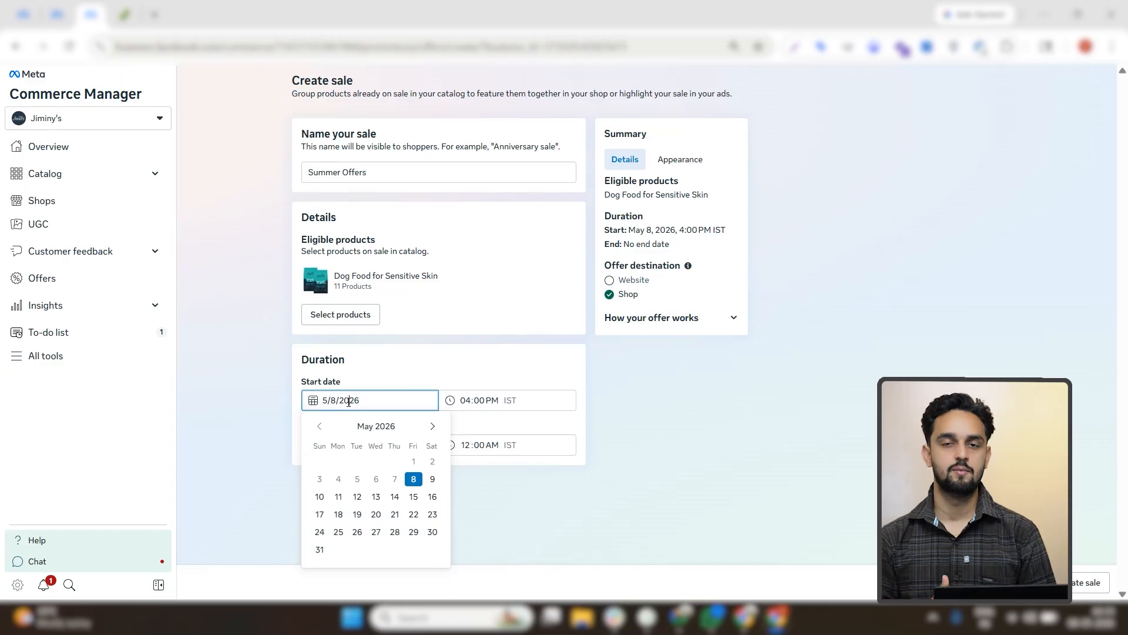
click(414, 479)
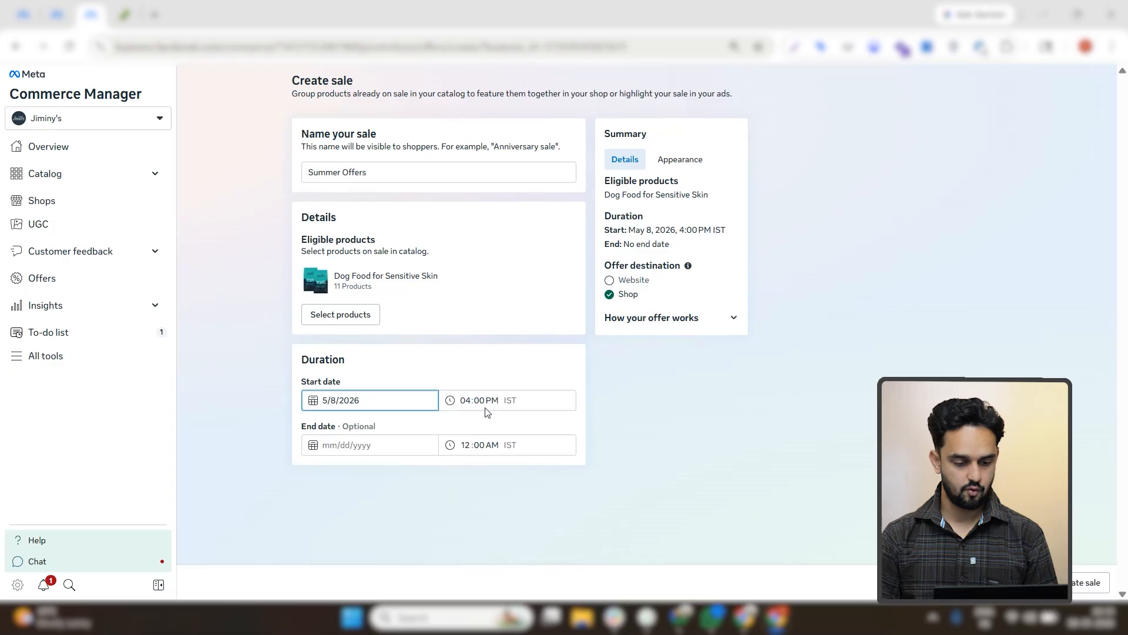
click(353, 453)
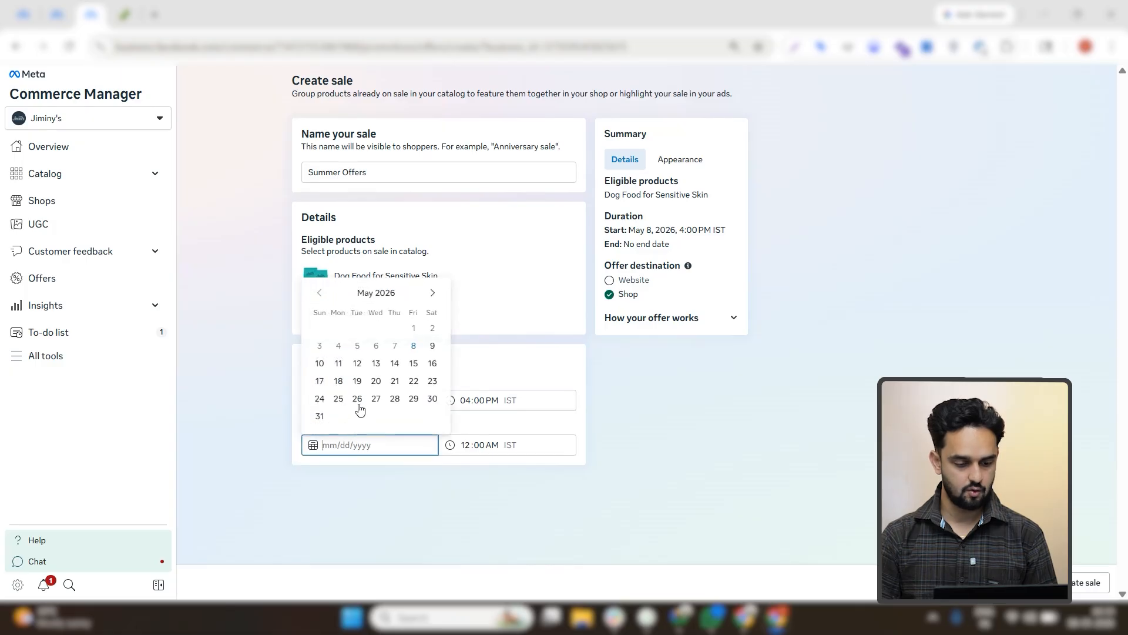
click(413, 364)
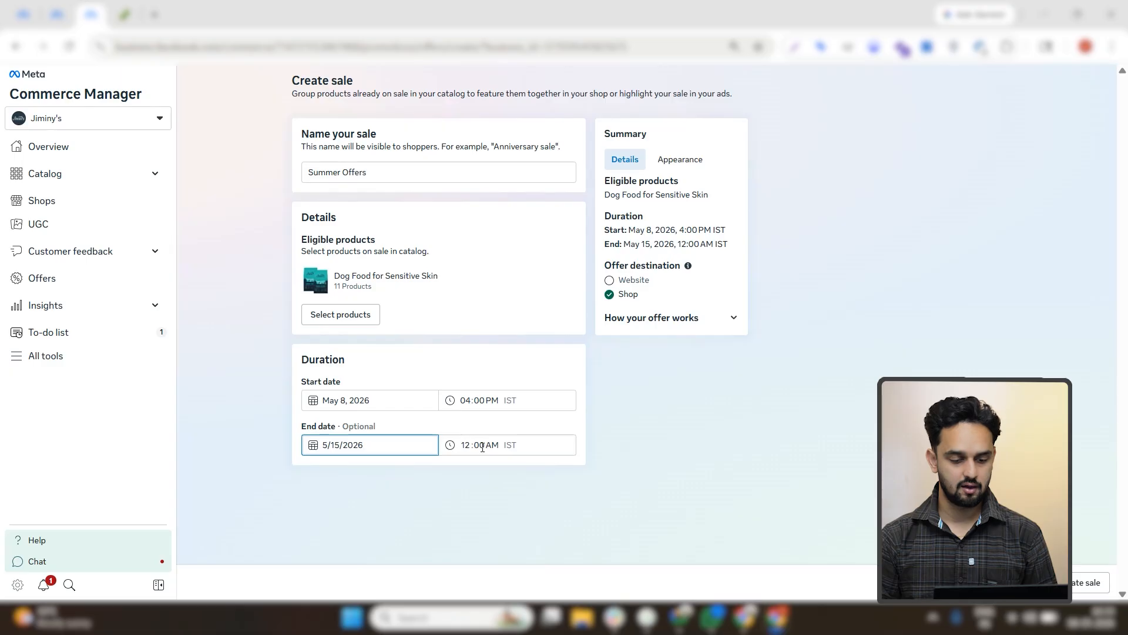
click(718, 615)
click(713, 617)
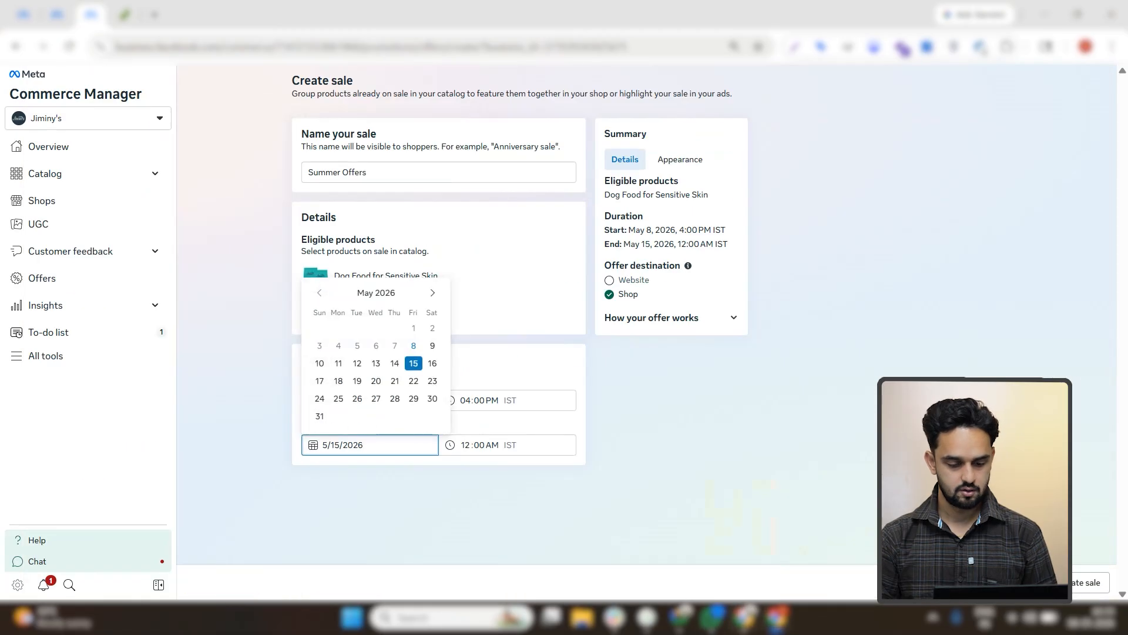
mouse_move(746, 617)
click(699, 567)
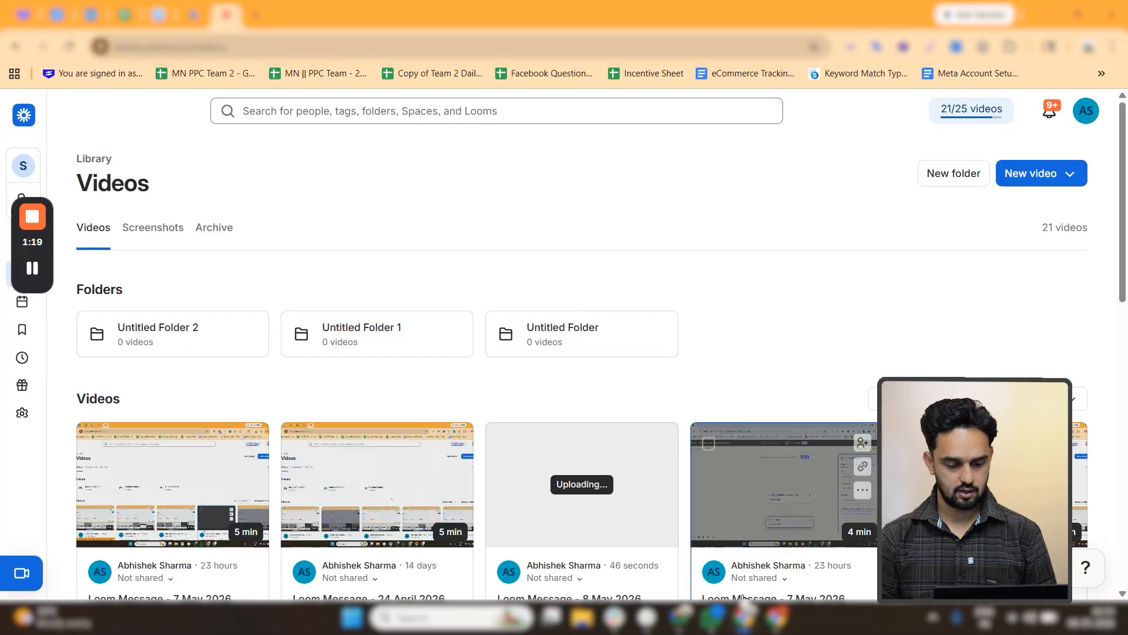
click(776, 617)
click(659, 461)
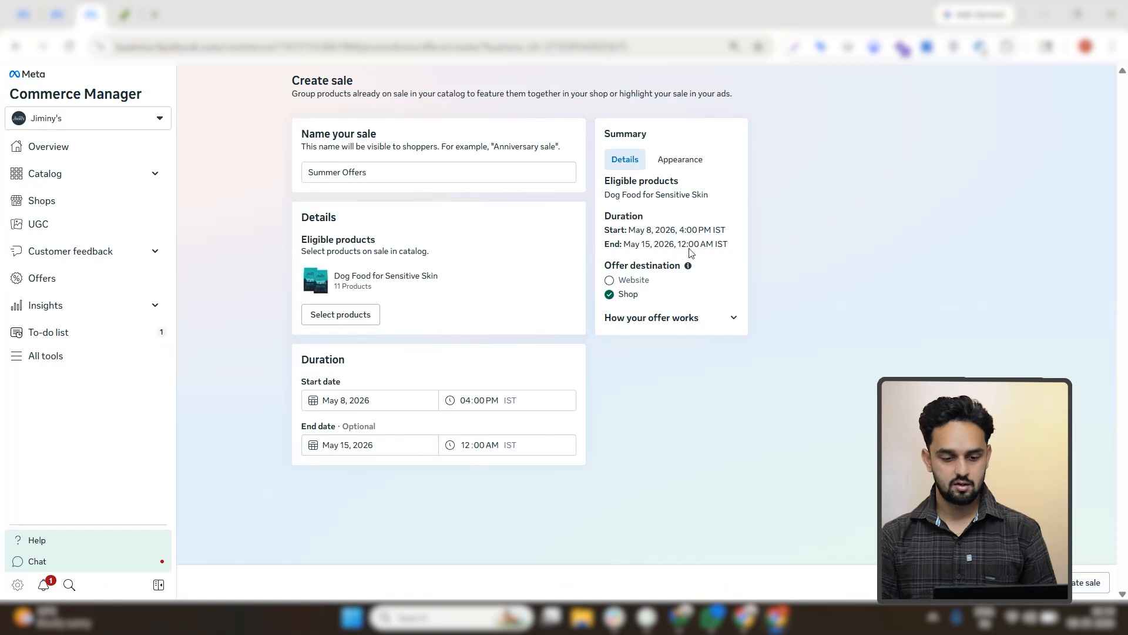
- Review the sale's appearance preview for ads leading to the website and its summary details
click(679, 160)
click(713, 162)
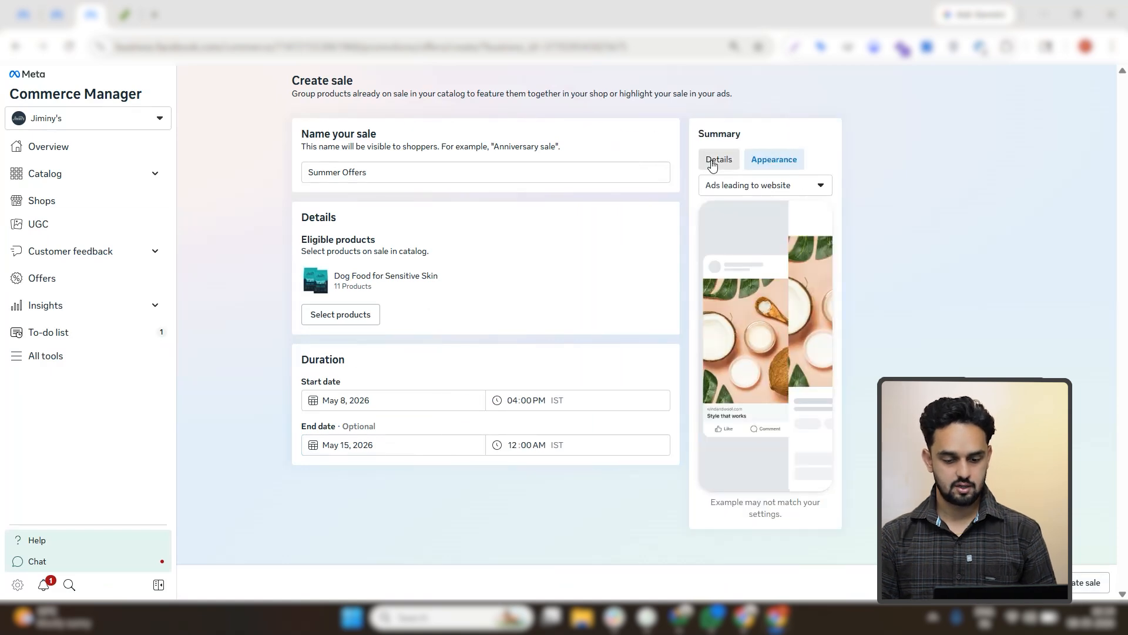
click(671, 171)
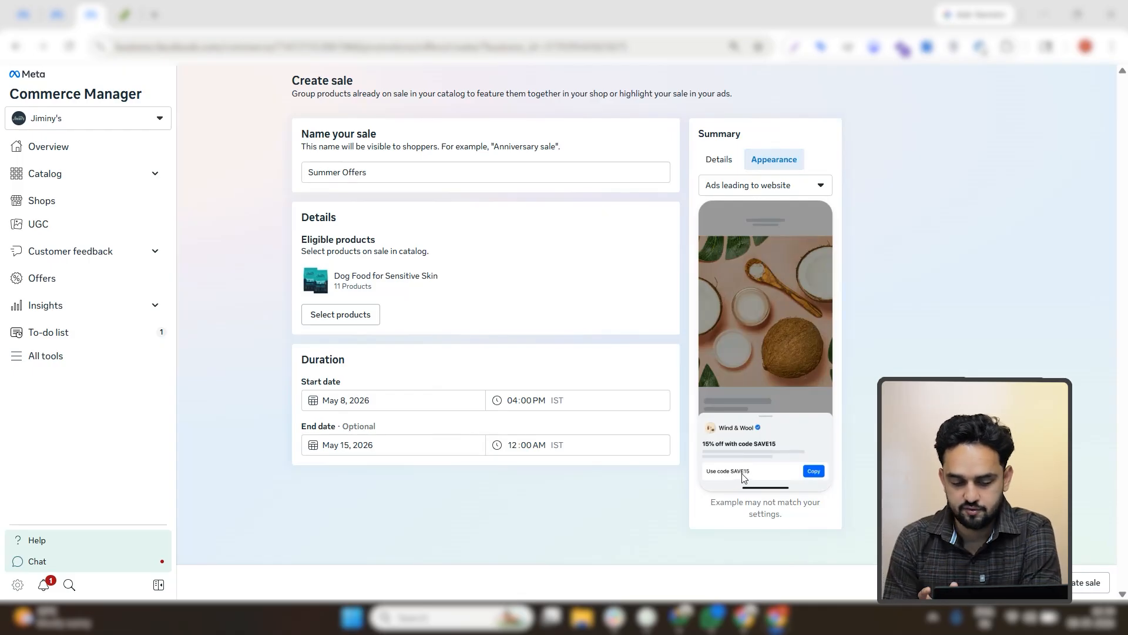
click(727, 166)
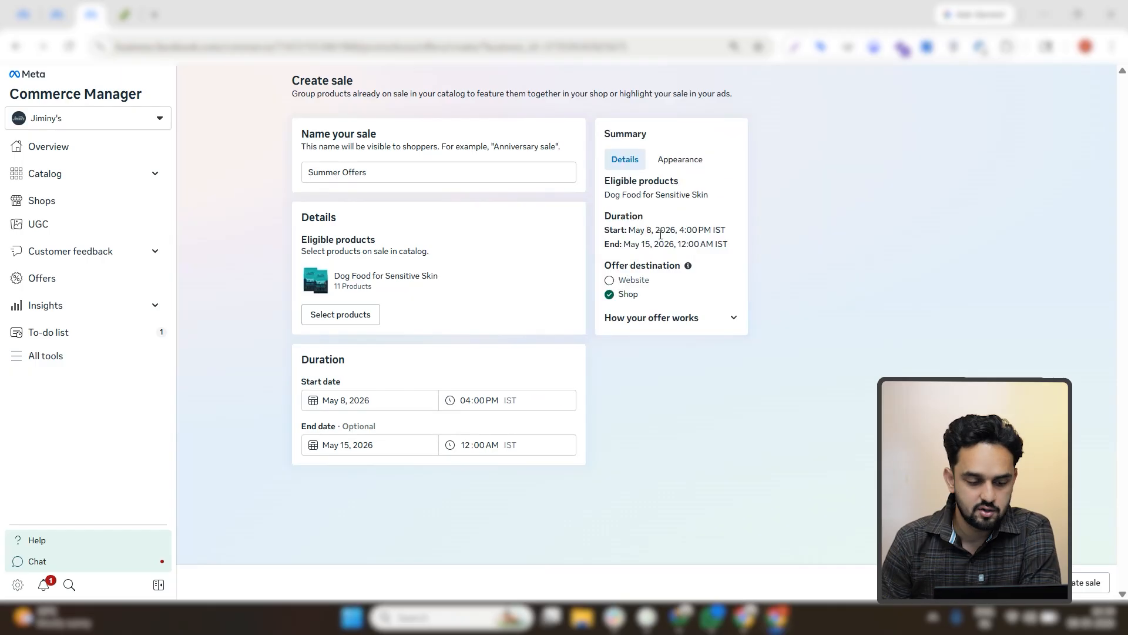
click(690, 168)
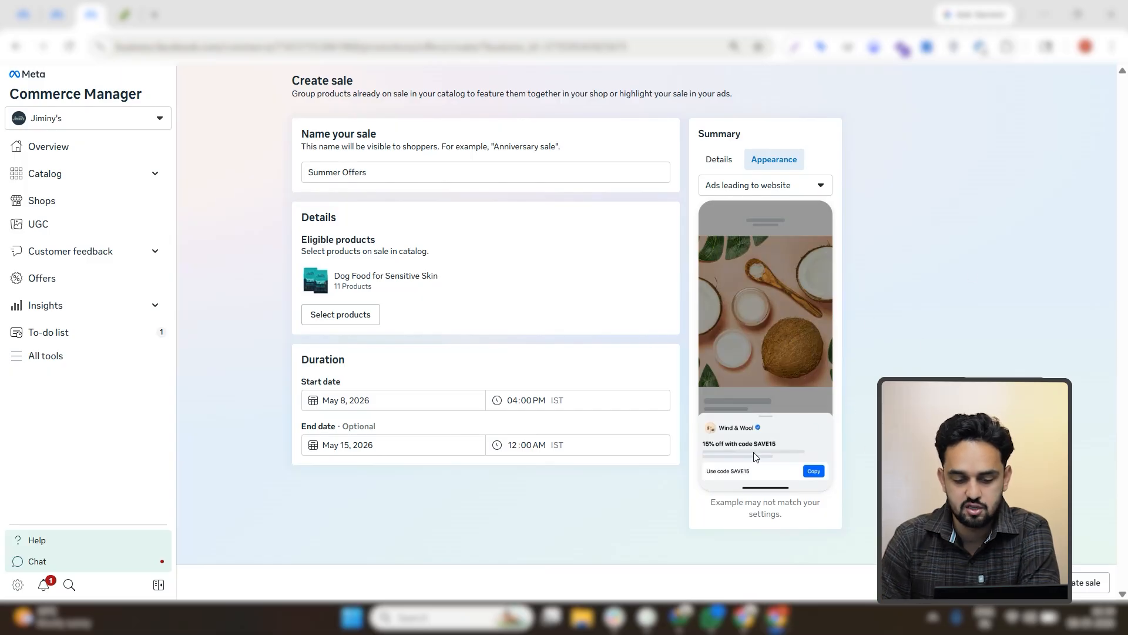
click(720, 161)
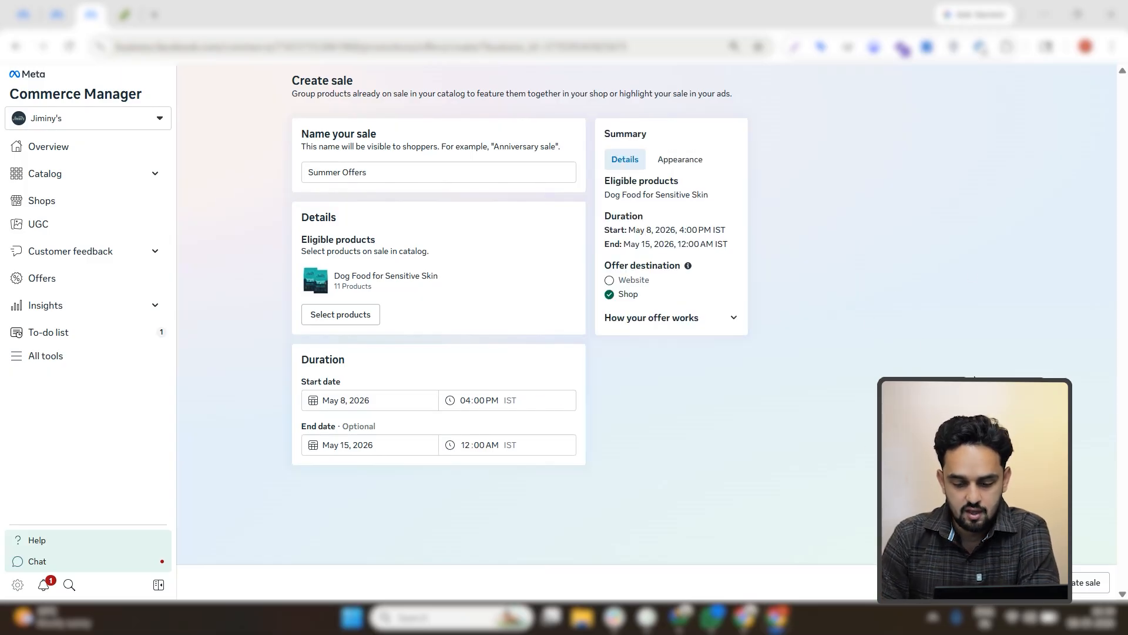
- Create the sale and open the details of the Summer Offers entry in the offers list
click(1083, 583)
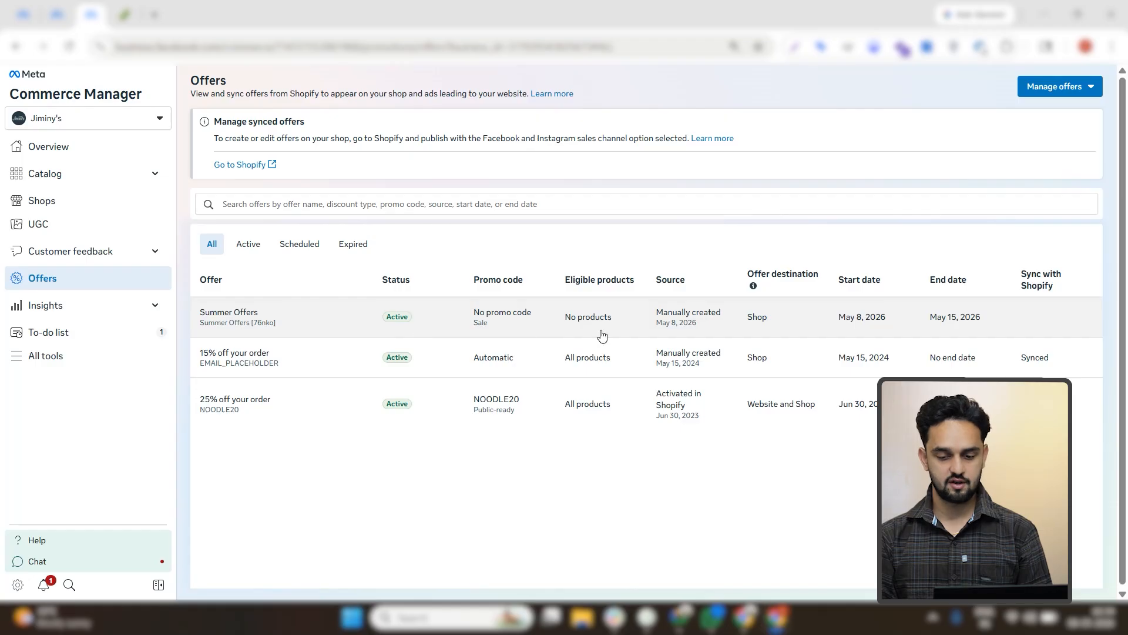
click(466, 327)
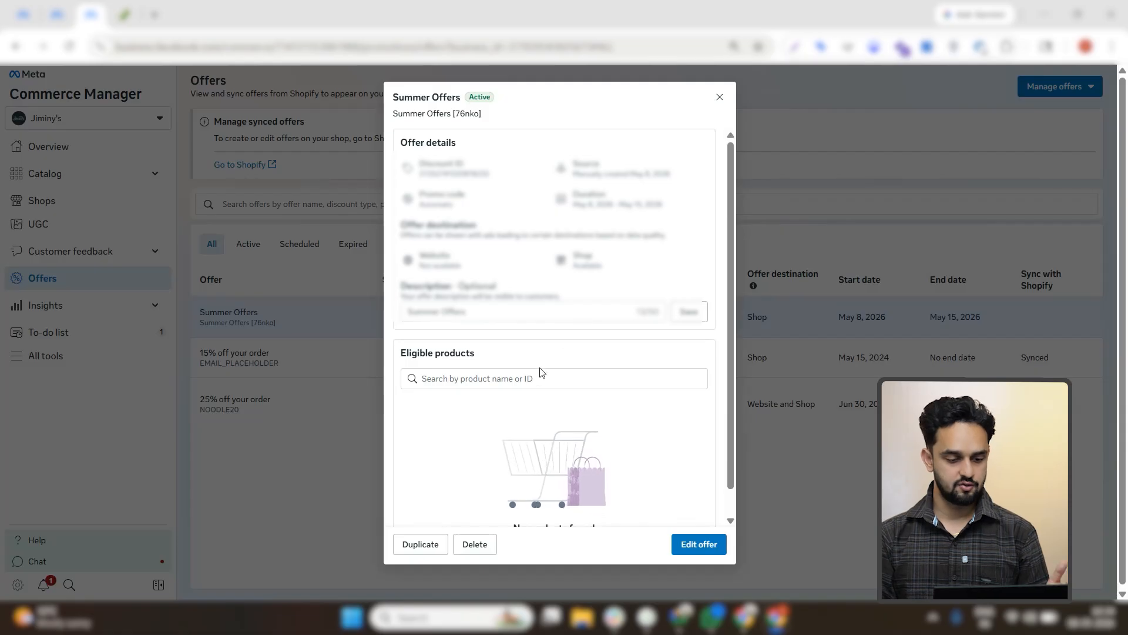
- Search the Summer Offers entry's eligible products for "dog", and clear the search
click(523, 379)
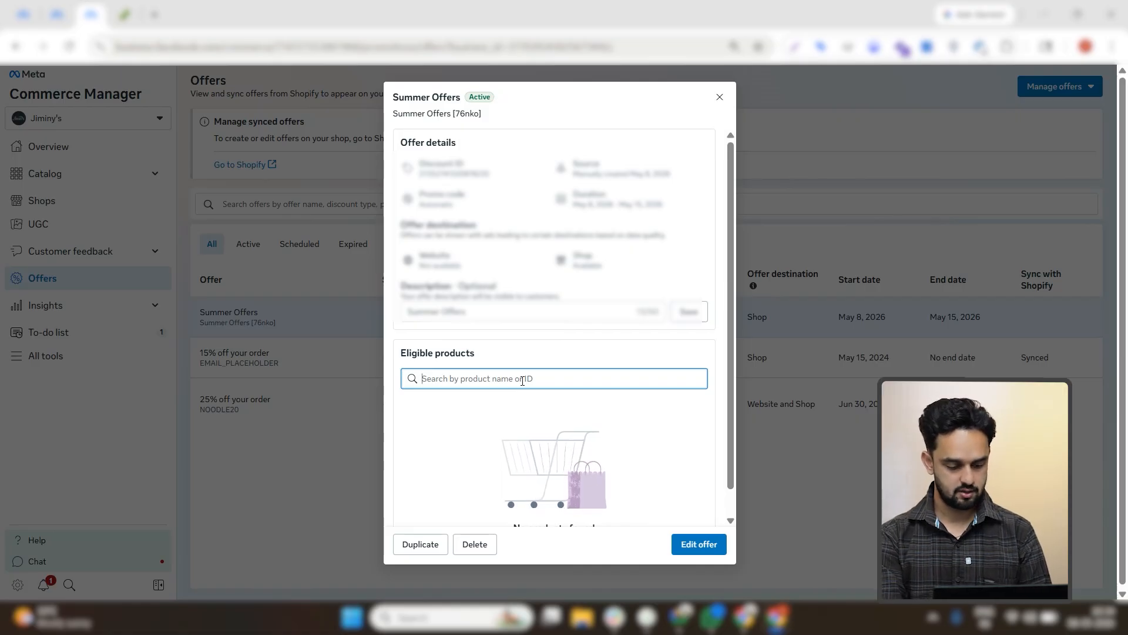
text(dog)
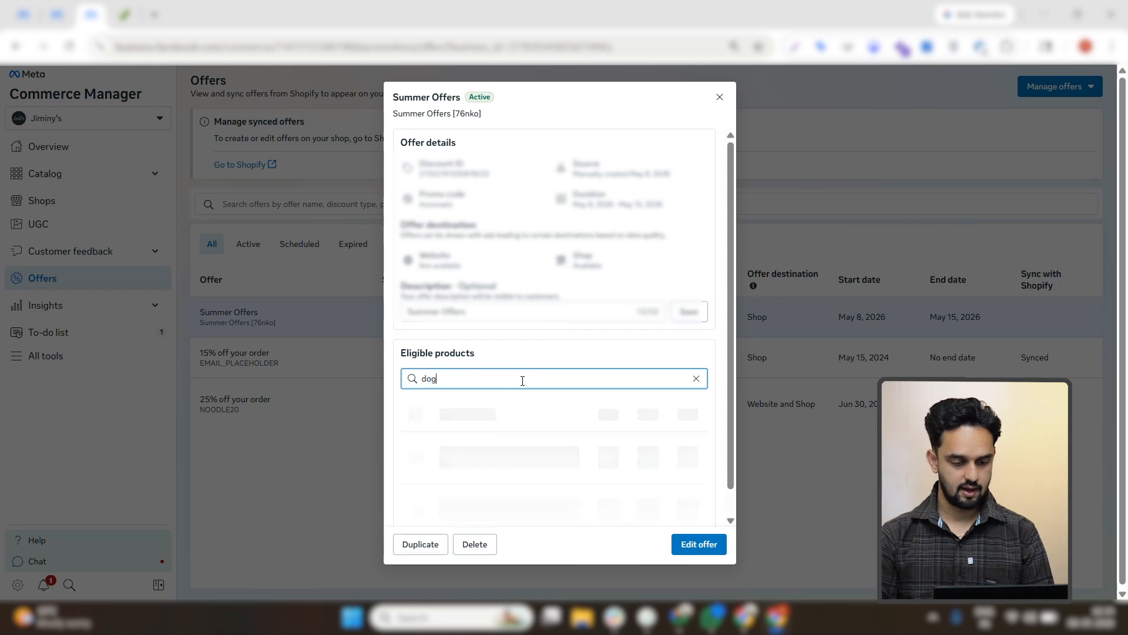
key(BackSpace)
key(BackSpace)
key(BackSpace)
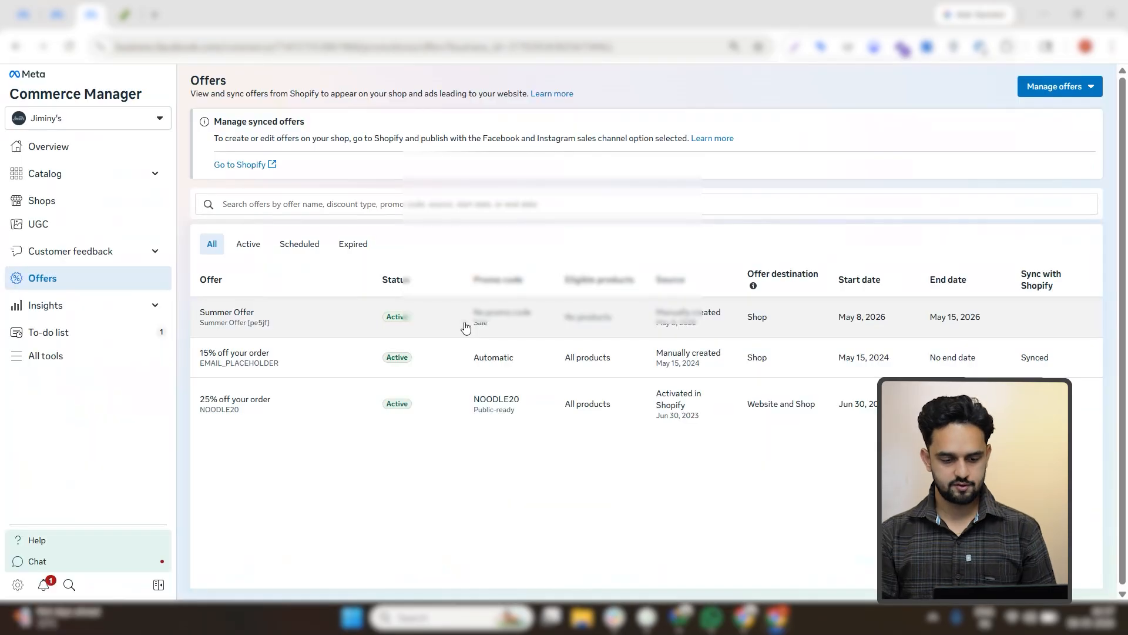
- Edit the Summer Offer sale to use the Best Dog Food for Beagles collection as its eligible products, and save the sale
click(581, 336)
click(520, 378)
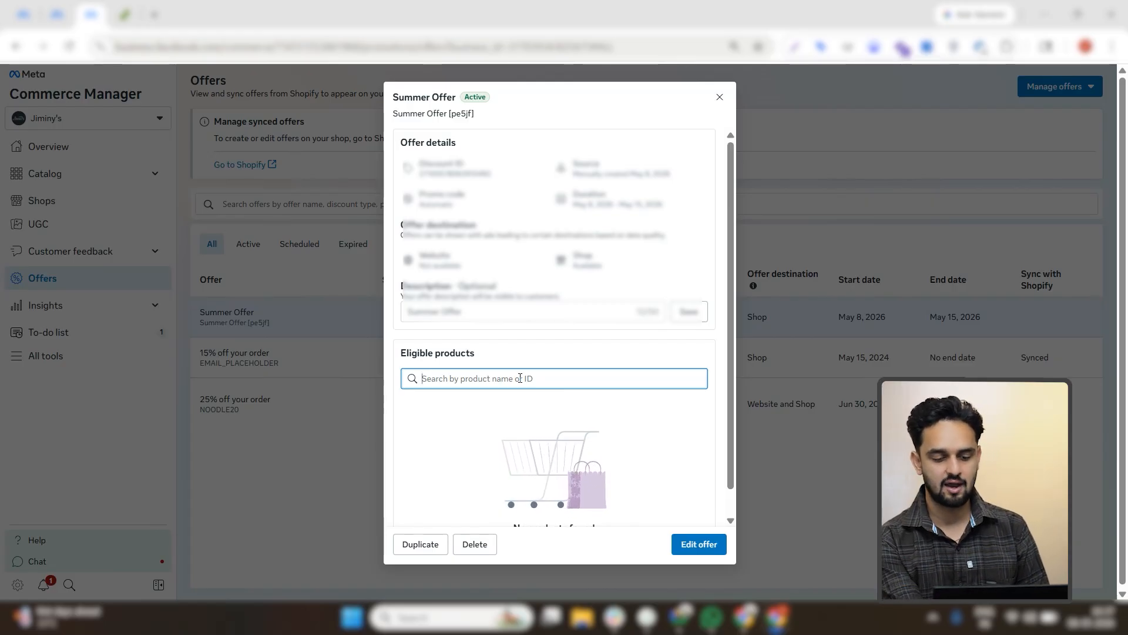
click(704, 543)
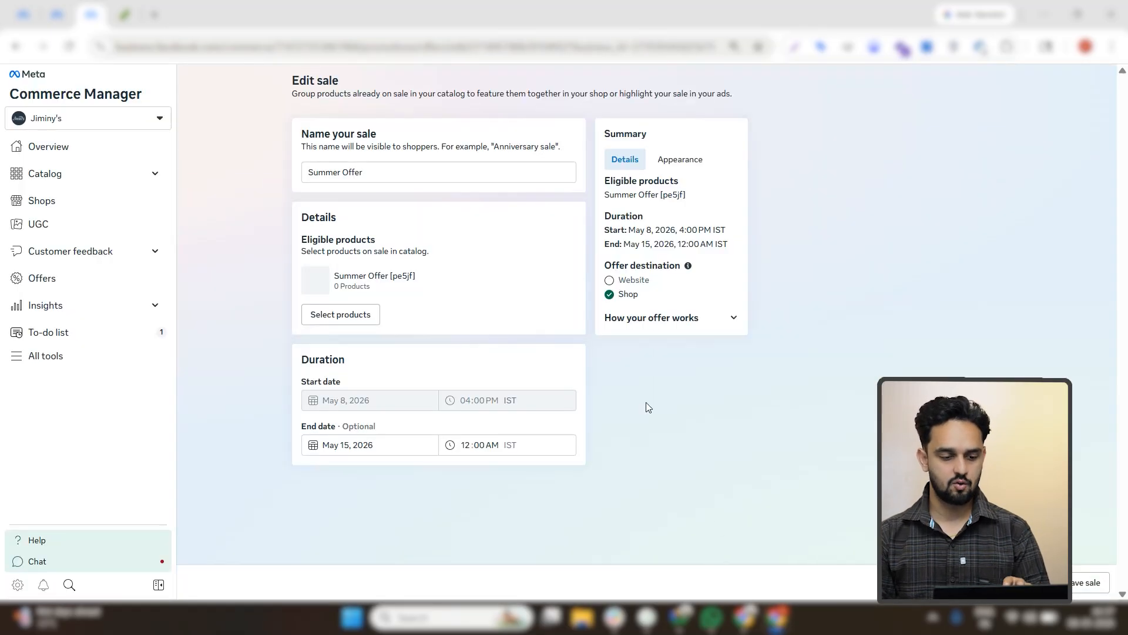
click(356, 312)
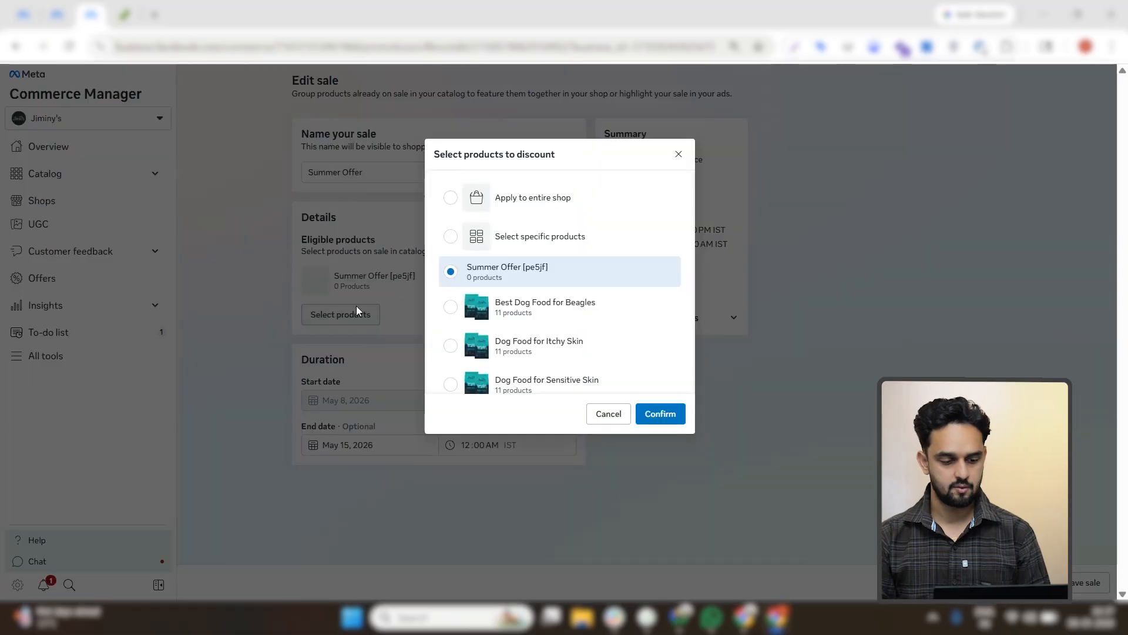
click(536, 314)
click(670, 416)
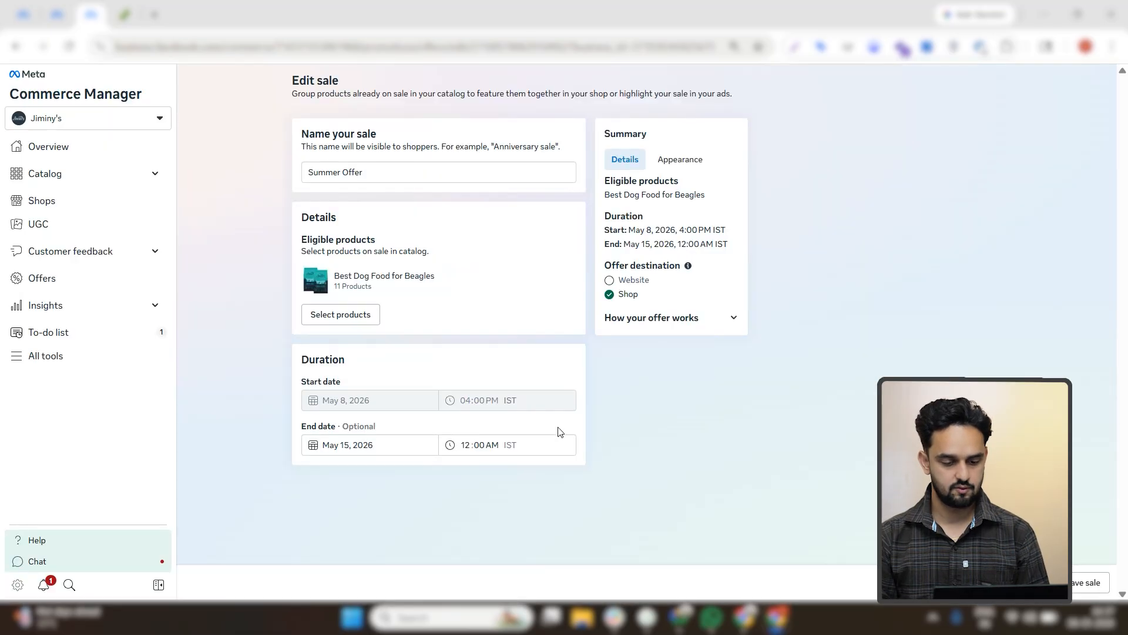
click(1088, 582)
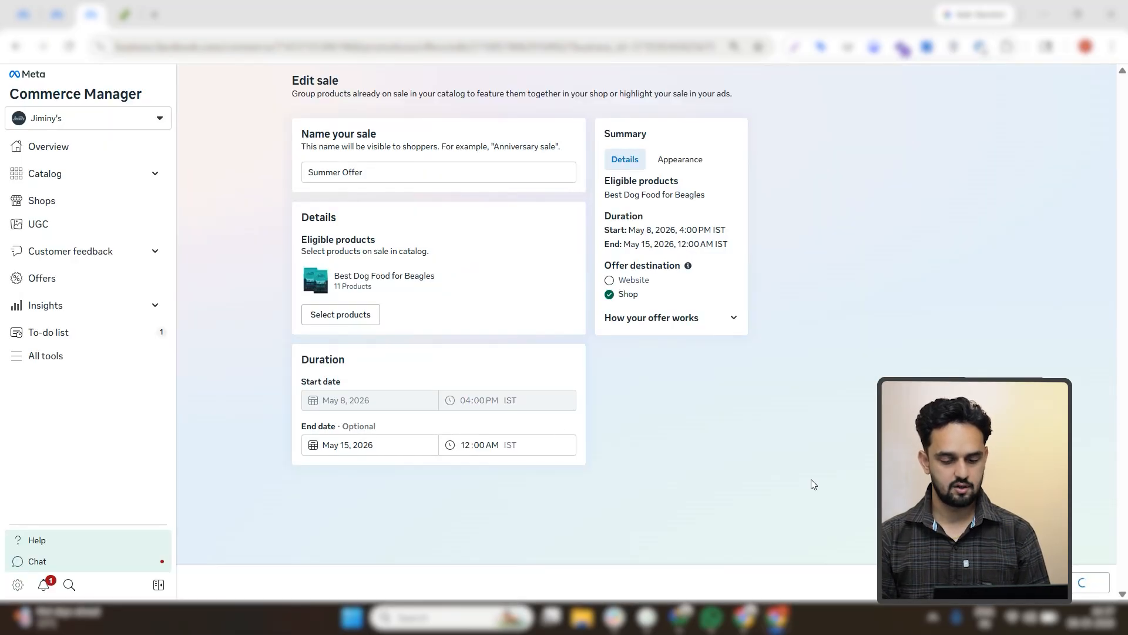